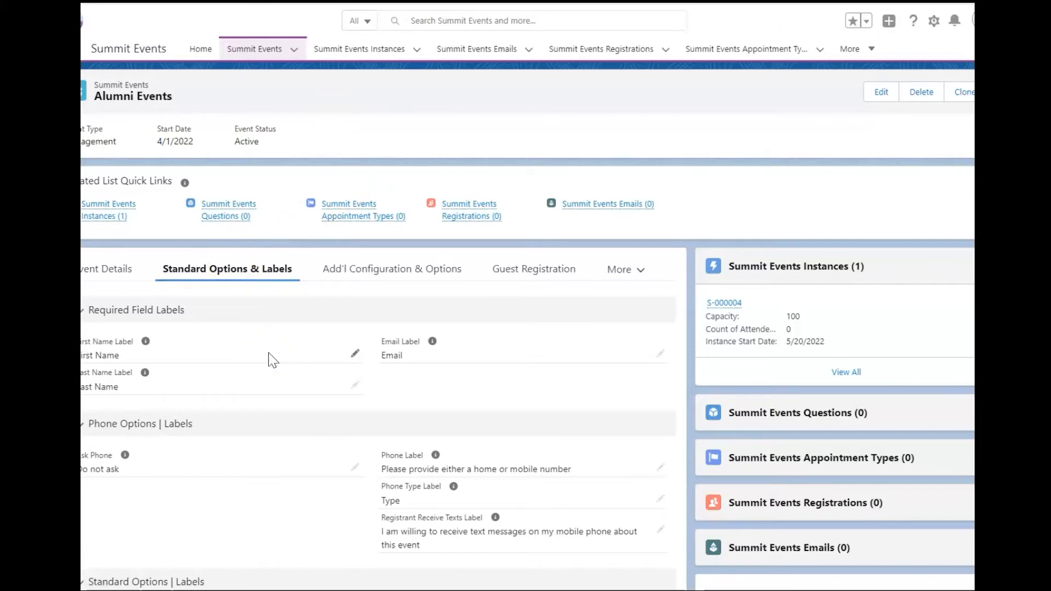
Step: Open the Alumni Events record for editing and set Ask Preferred First Name to Ask
scroll(272, 361, down, 1)
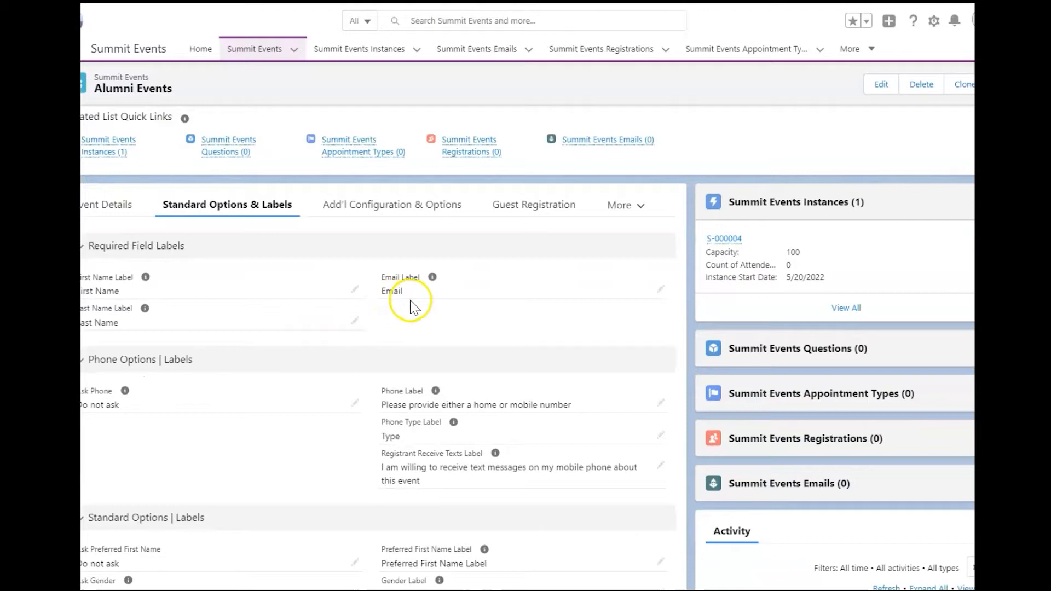
click(877, 91)
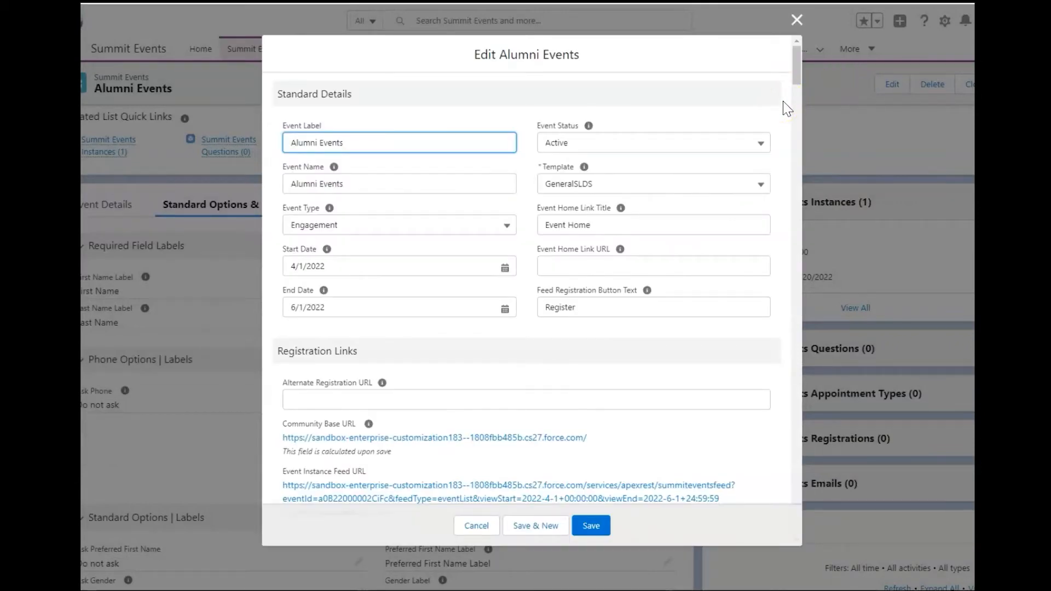
scroll(545, 240, down, 20)
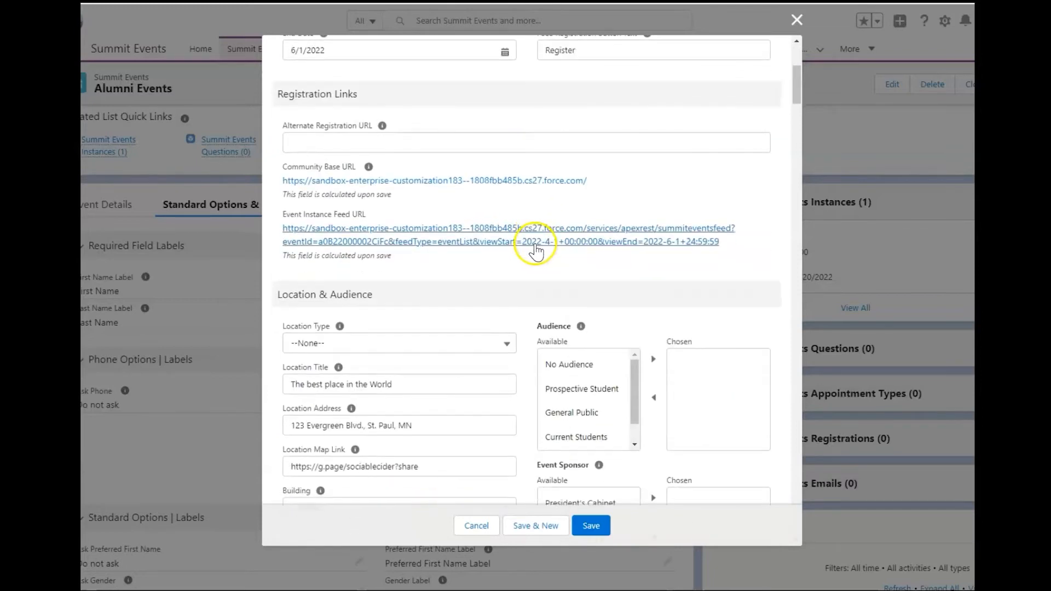
scroll(517, 262, down, 1)
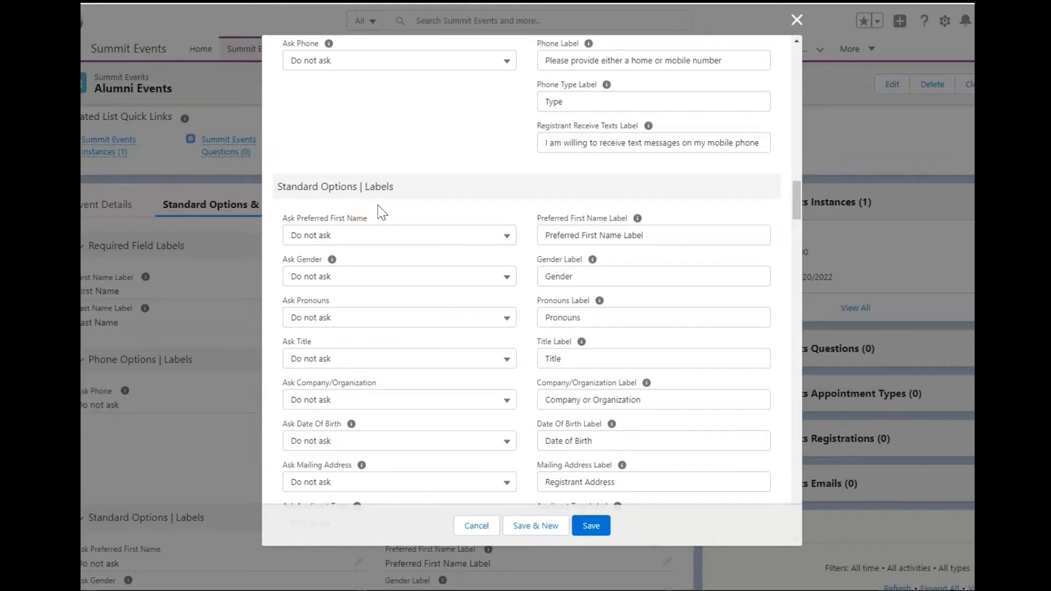
click(366, 236)
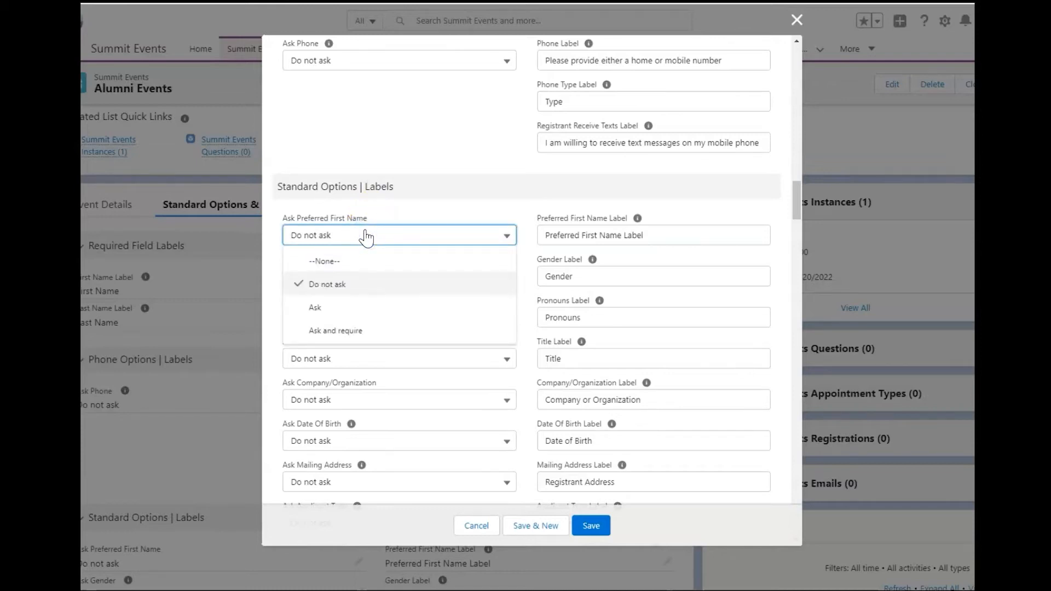
click(367, 292)
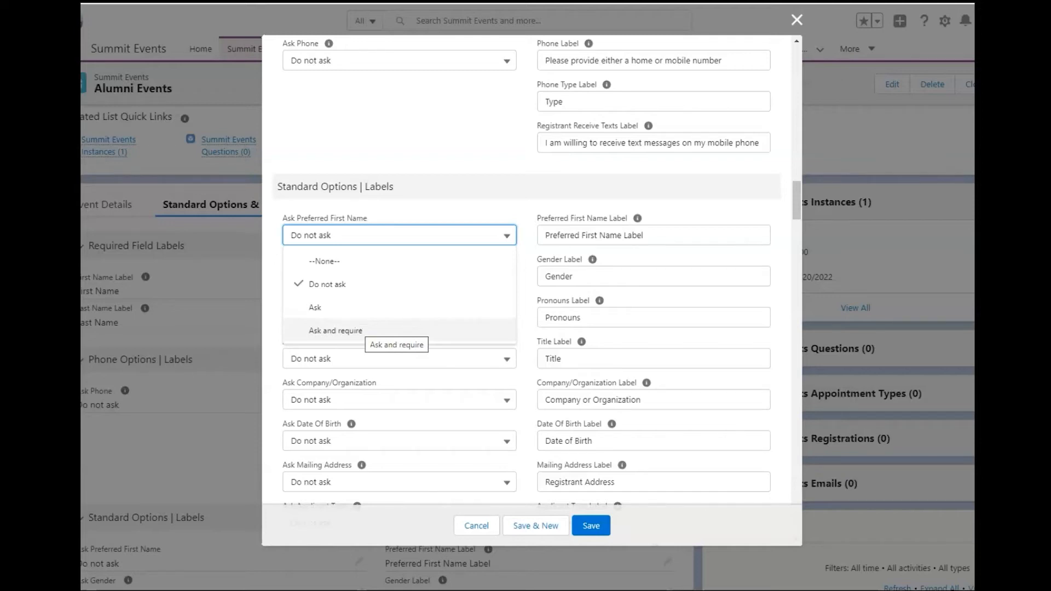
click(347, 305)
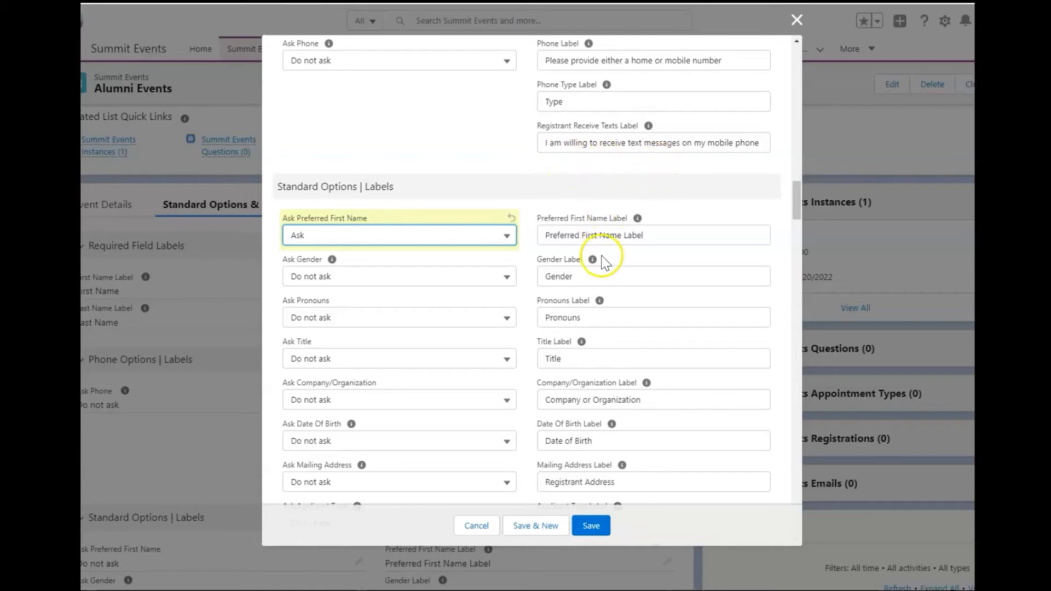
Step: Set the Preferred First Name Label to Nickname, and set Ask Gender, Ask Title and Ask Company/Organization to Ask
drag(643, 236, 548, 234)
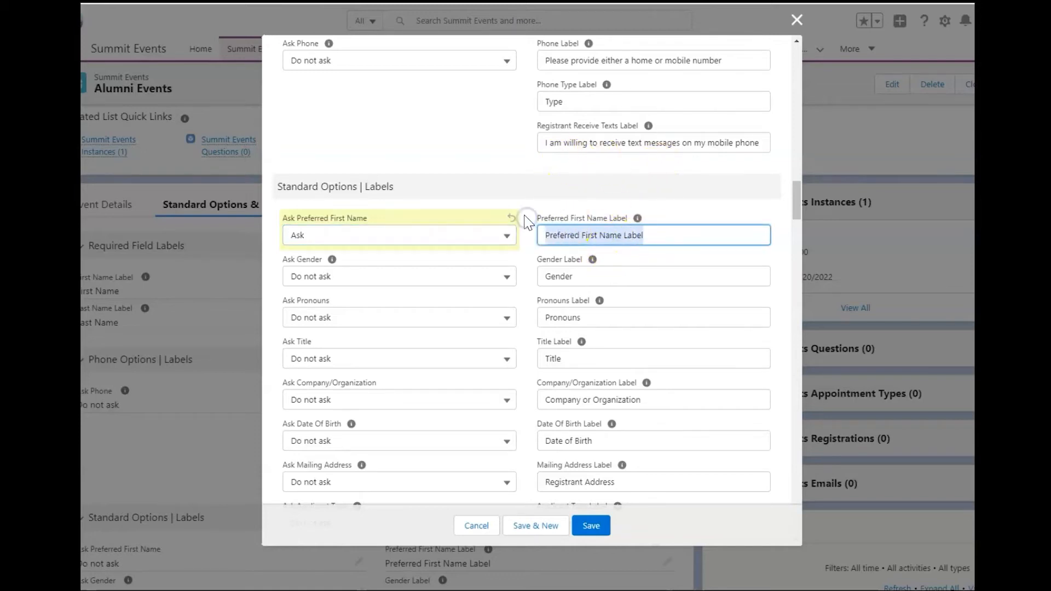
text(Nickname)
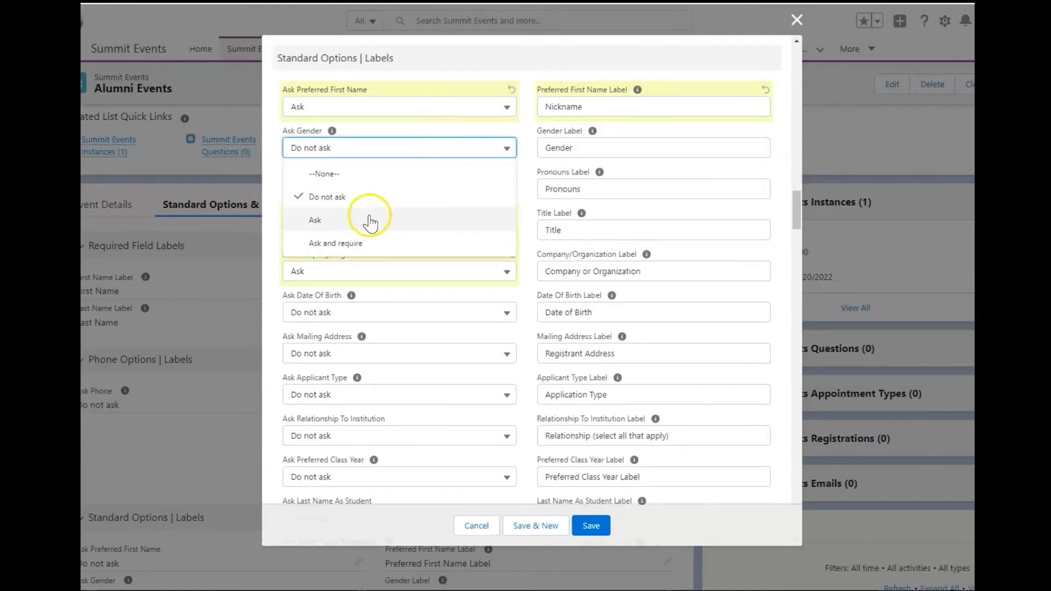
click(370, 219)
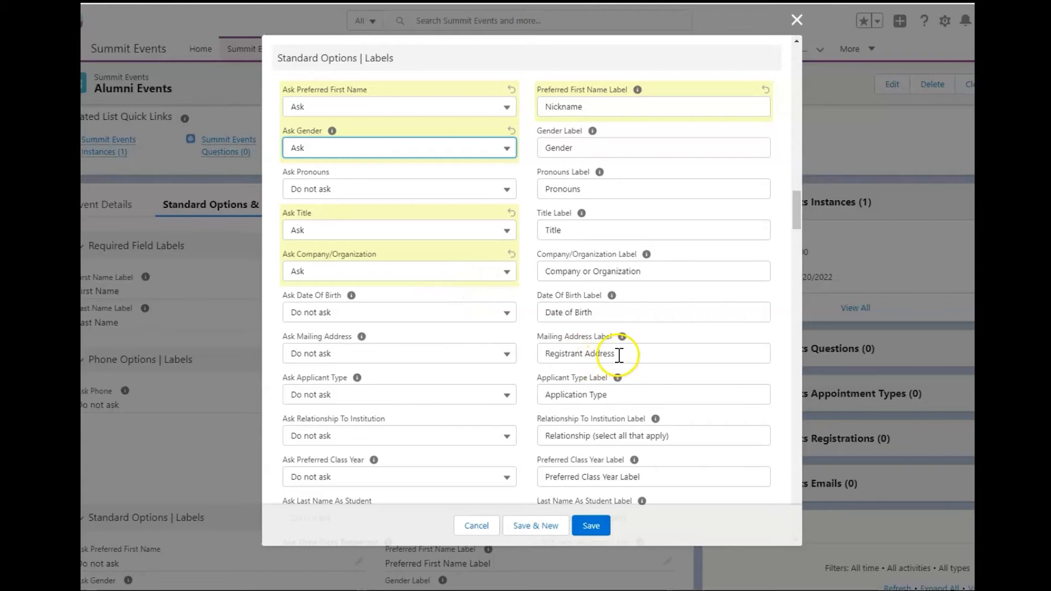
Step: Set Ask Preferred Class Year to Ask and require, and change its label to Year of Graduation
scroll(618, 355, down, 1)
scroll(618, 355, down, 2)
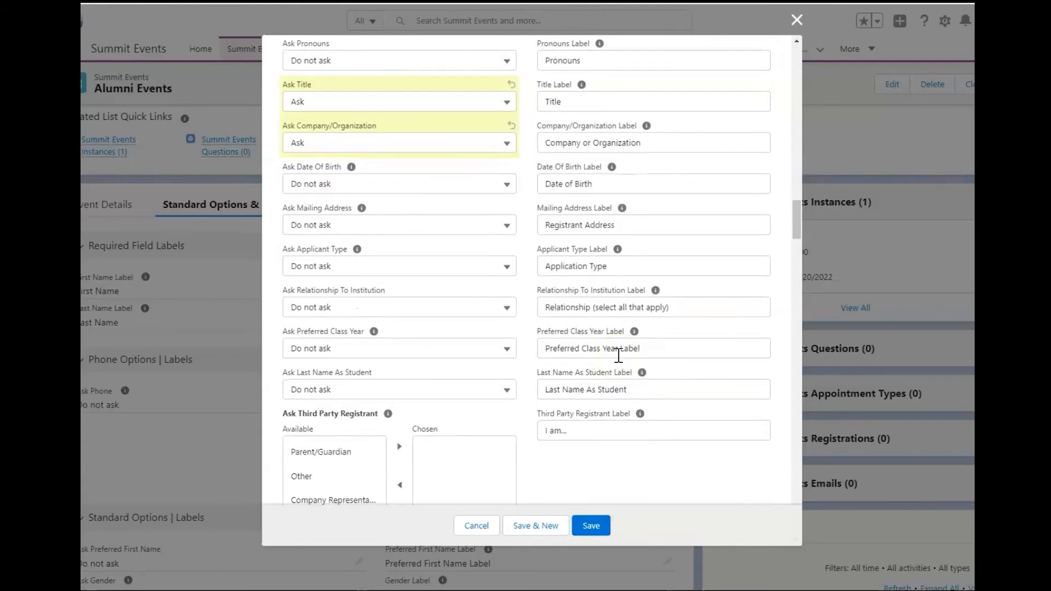
scroll(402, 301, down, 1)
click(384, 285)
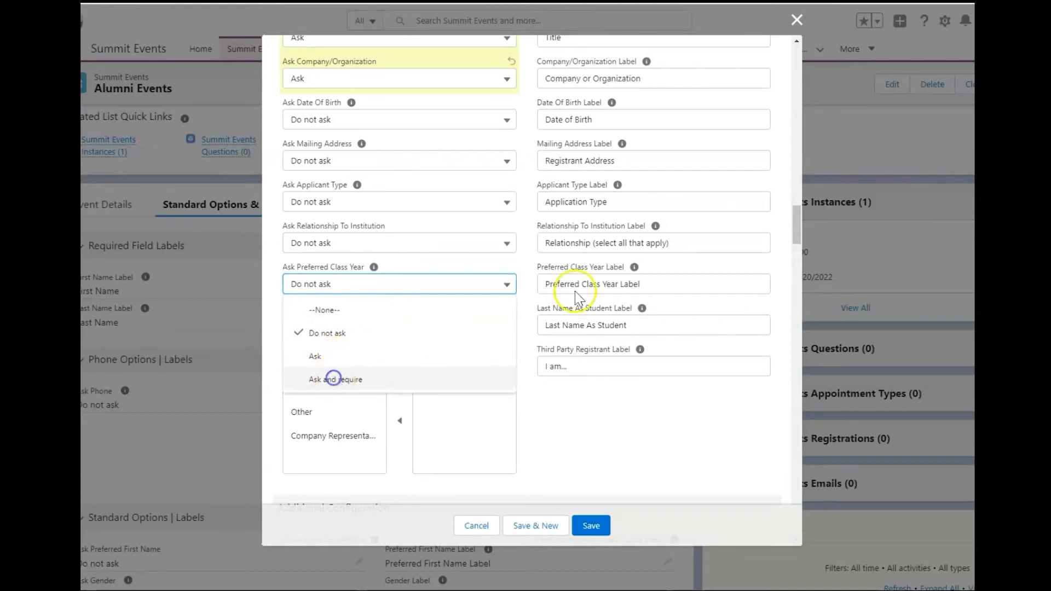
click(335, 378)
key(Tab)
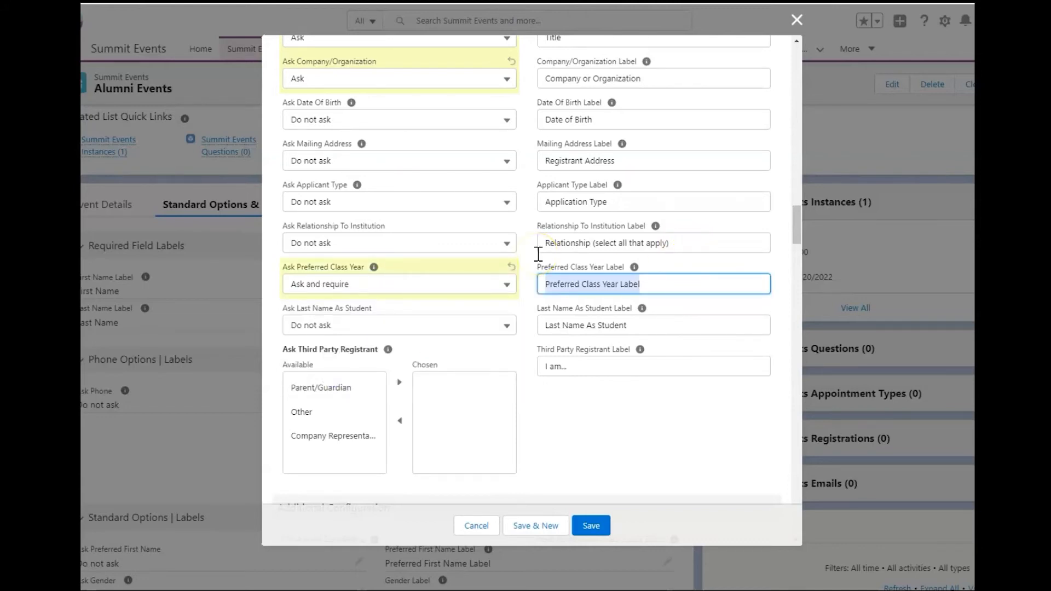
text(Year )
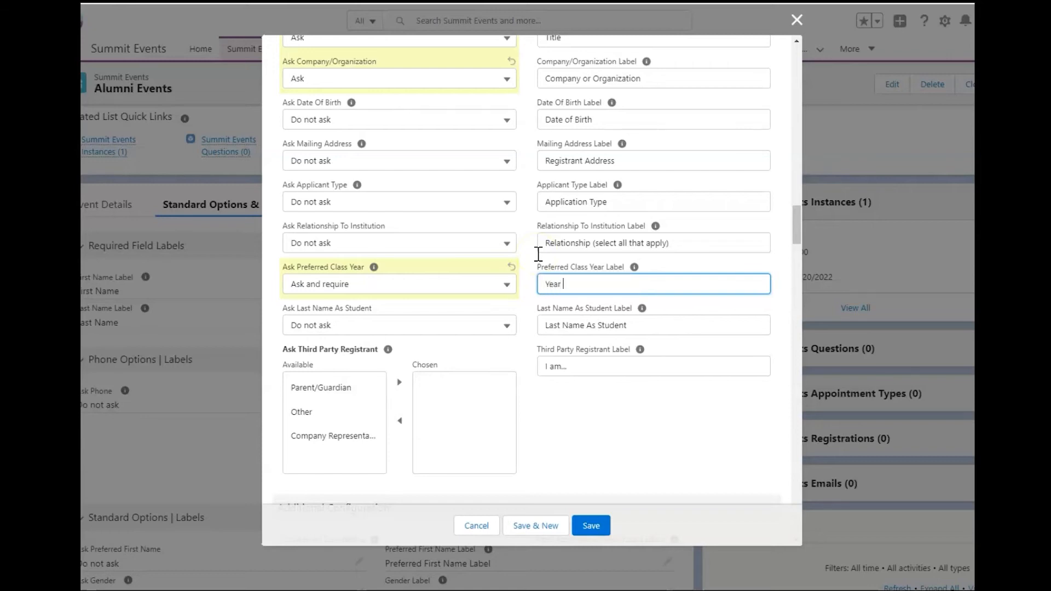
text(of Graduation)
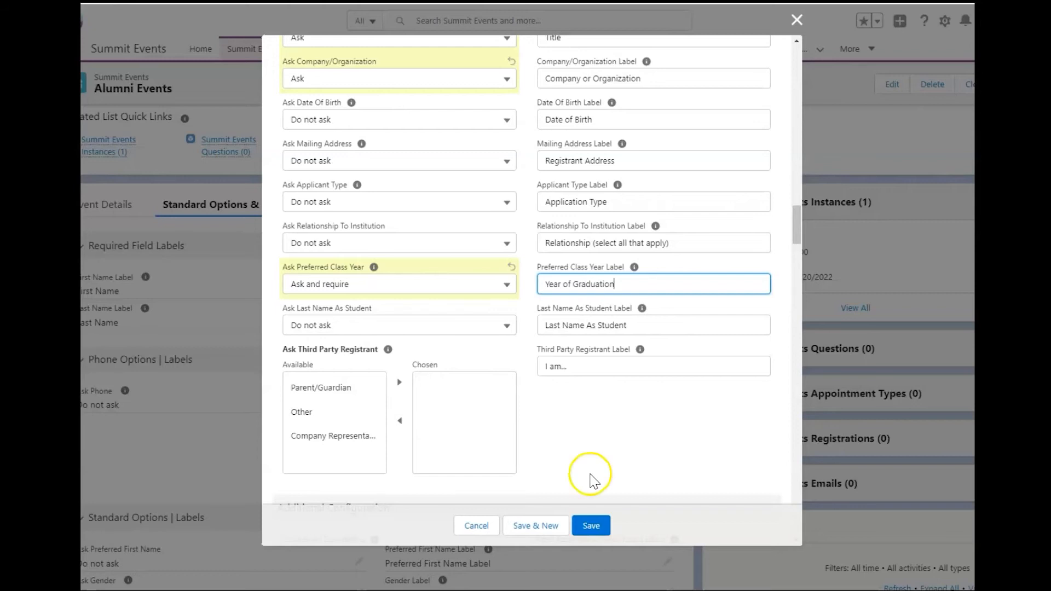
Step: Save the event record and check the Gender choices on the Alumni Networking Event registration form
click(591, 526)
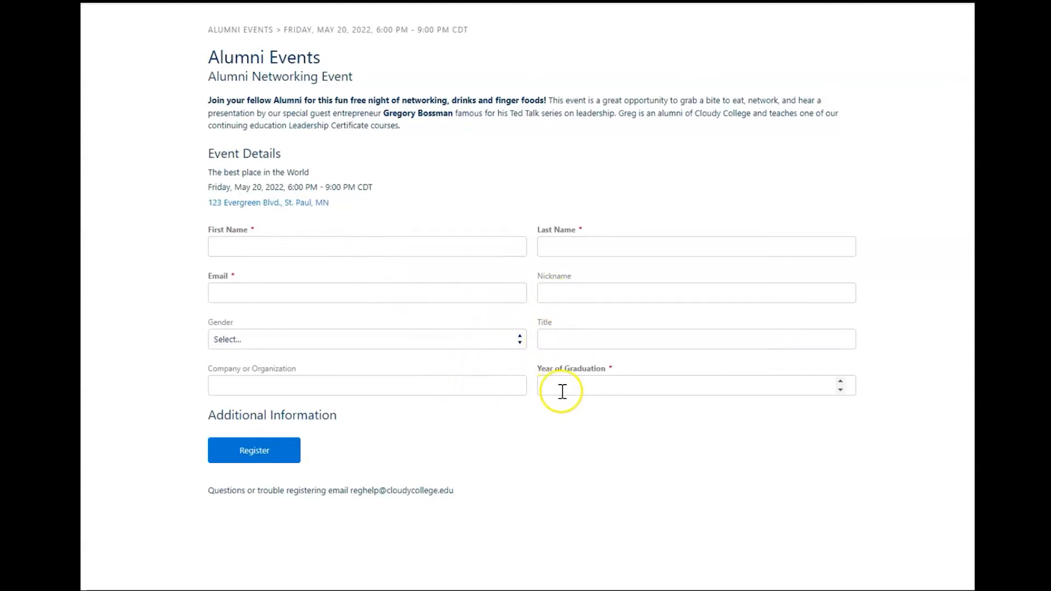
click(425, 339)
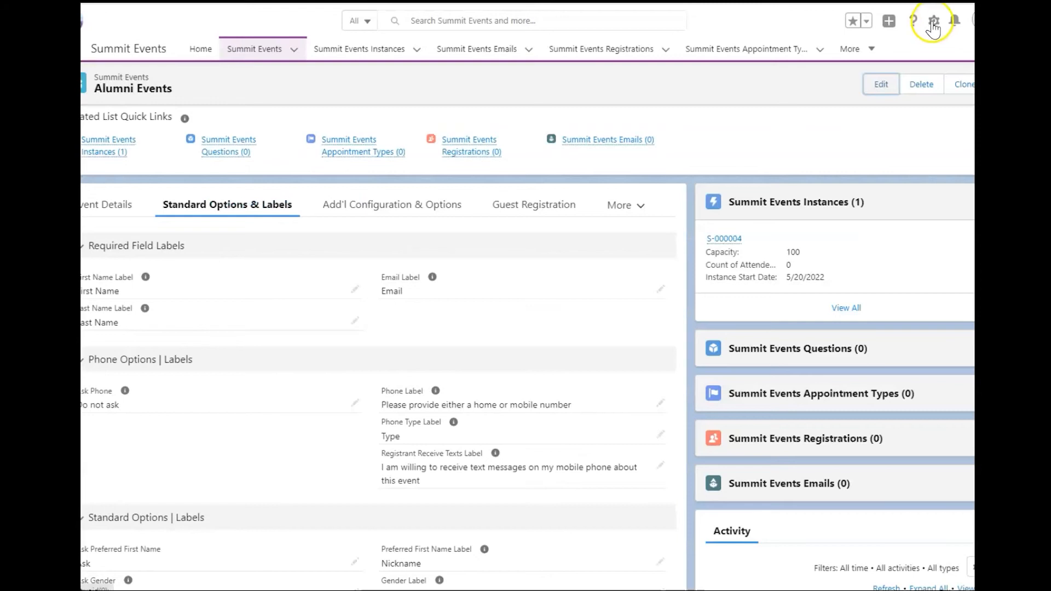
Step: Find the Summit Events Registration object in Setup's Object Manager by searching for Regist, and show its fields and relationships
click(933, 20)
click(894, 58)
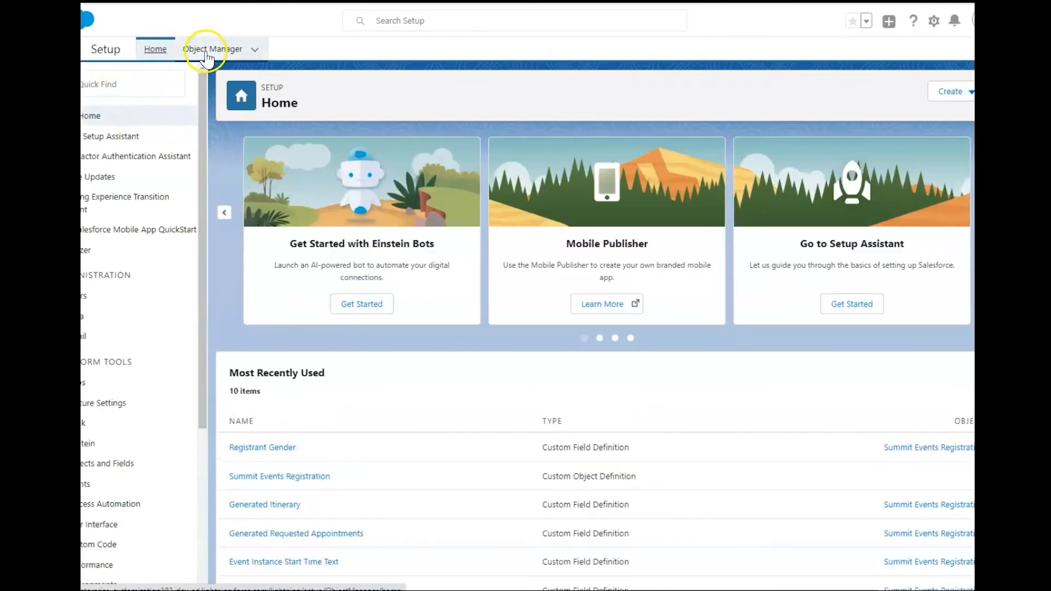
click(207, 49)
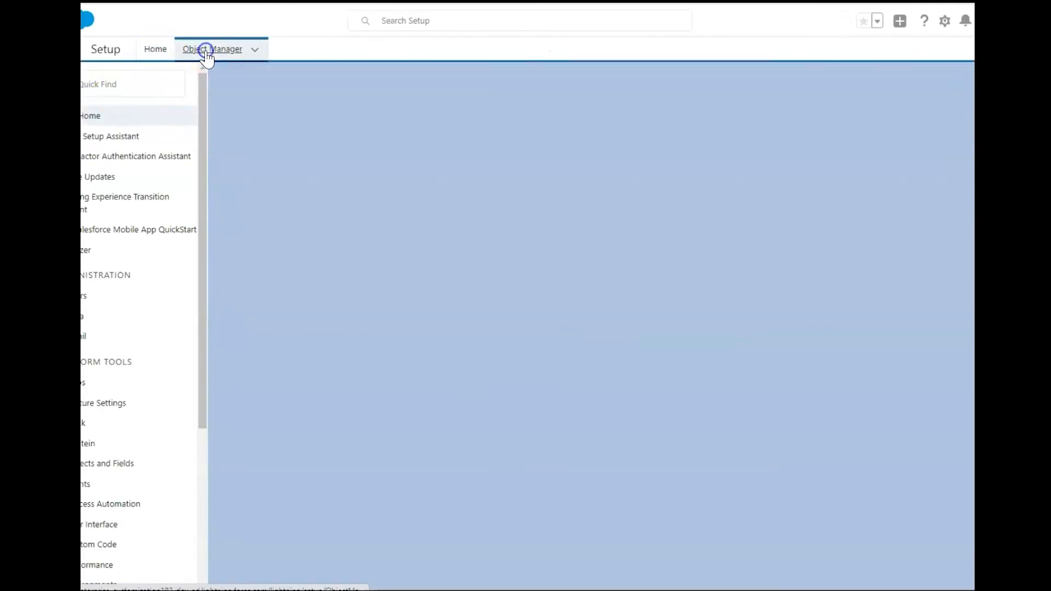
click(791, 90)
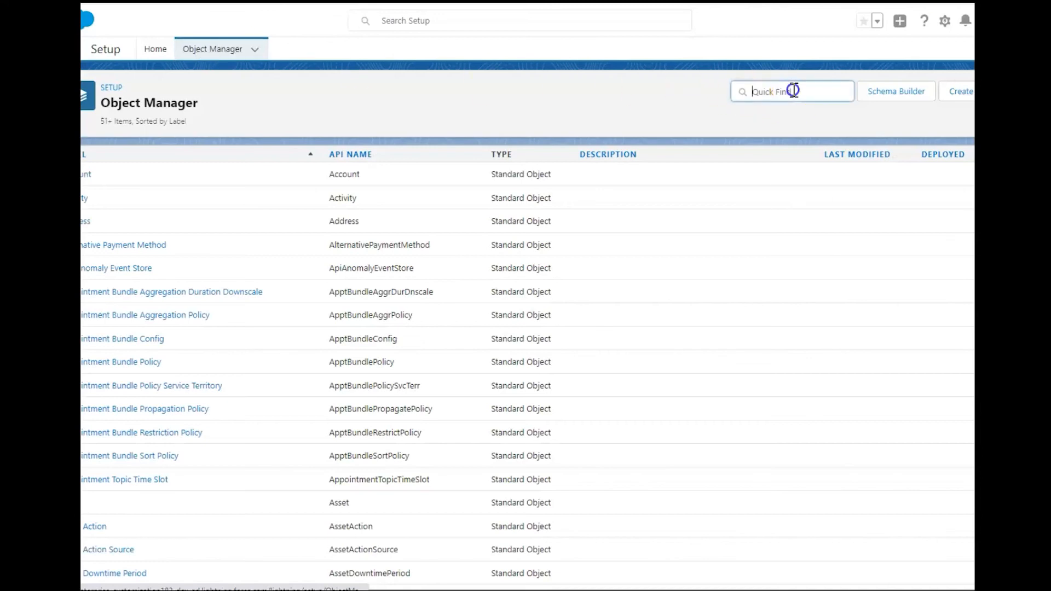
text(Regist)
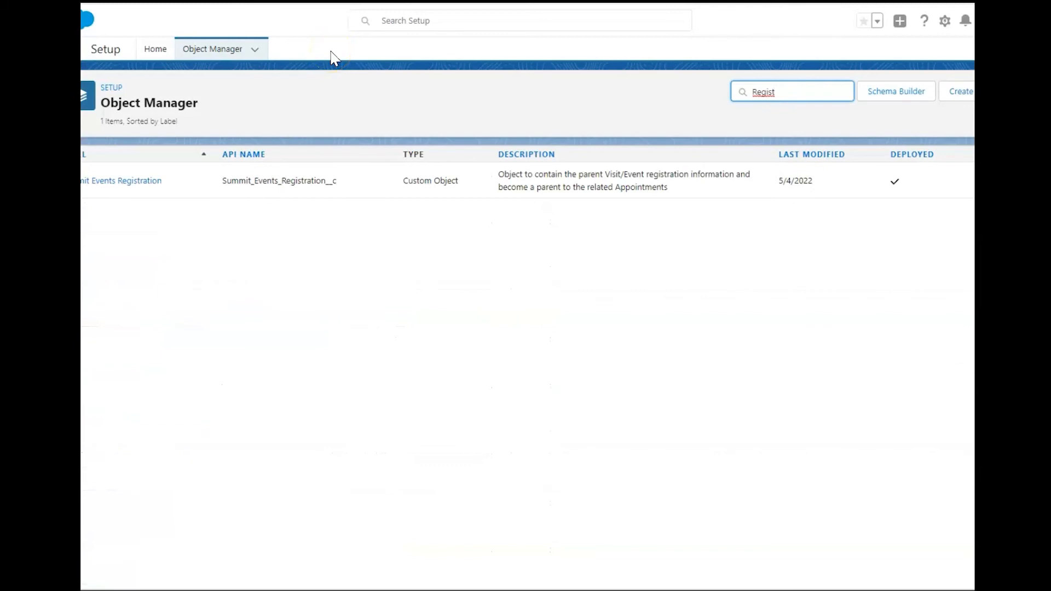
click(154, 180)
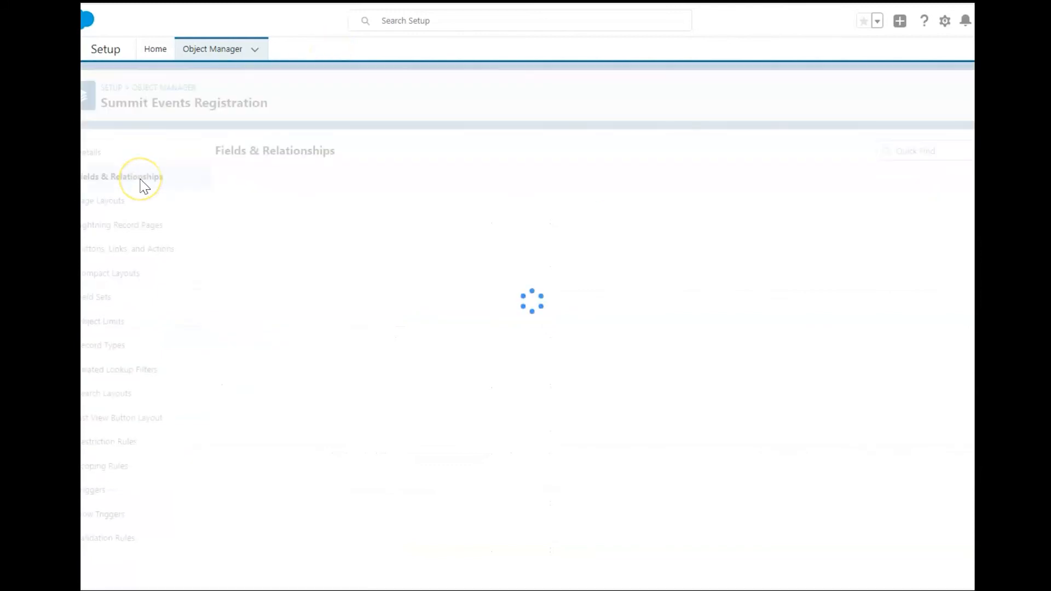
Step: Search the object's fields for gender and open the Registrant Gender field definition
click(611, 150)
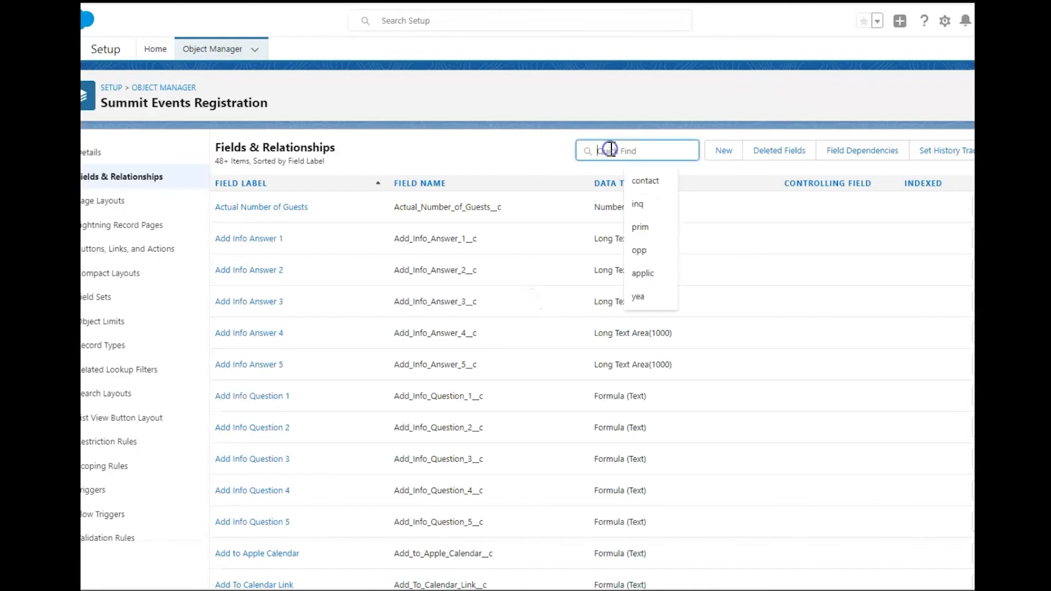
text(gender)
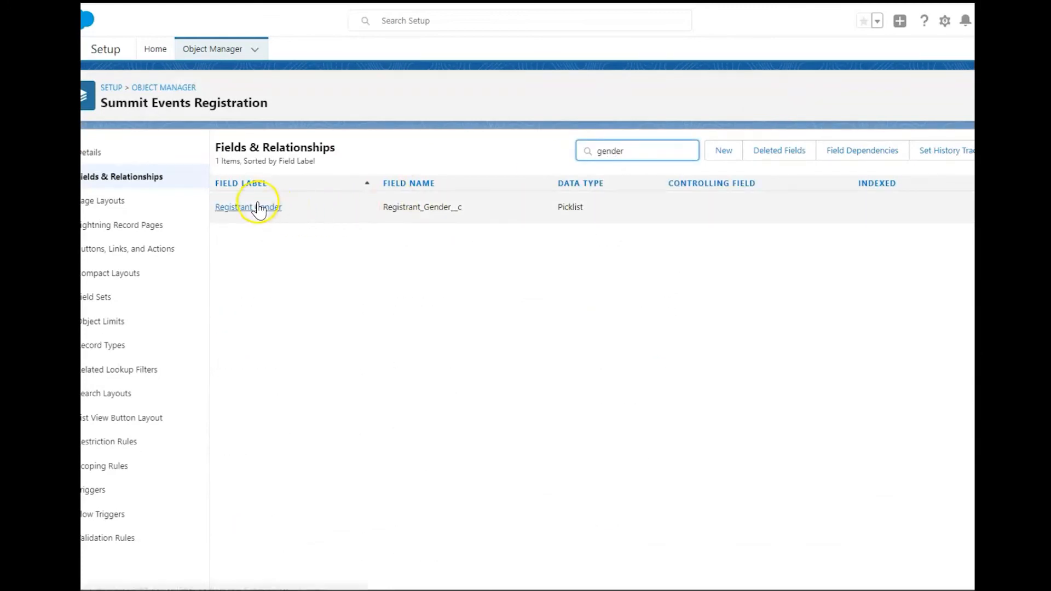
click(258, 207)
Step: Add the picklist value Non-binary to the Registrant Gender field and save it
scroll(304, 268, down, 2)
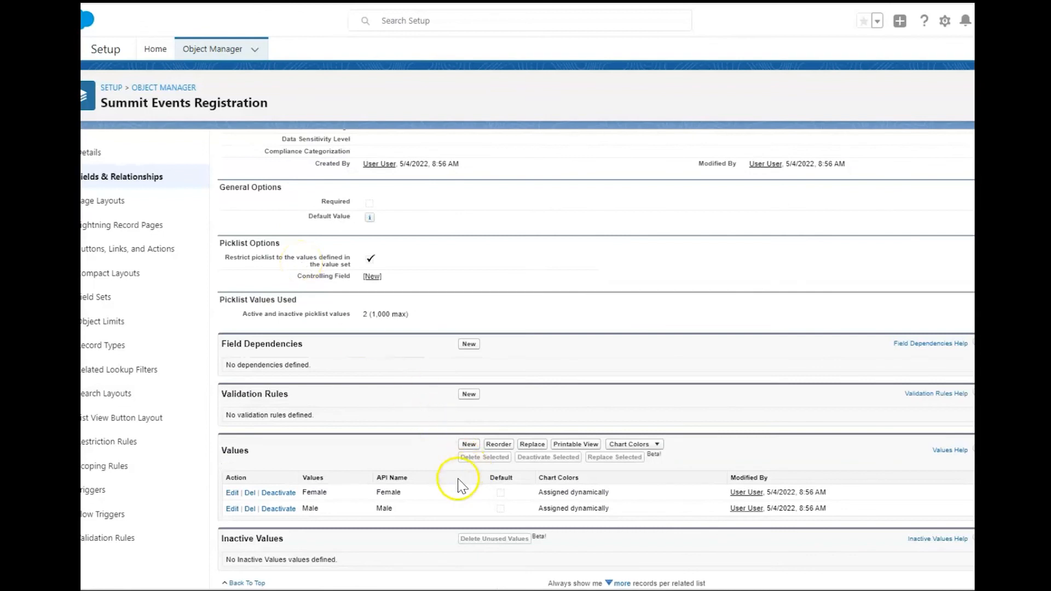
click(470, 445)
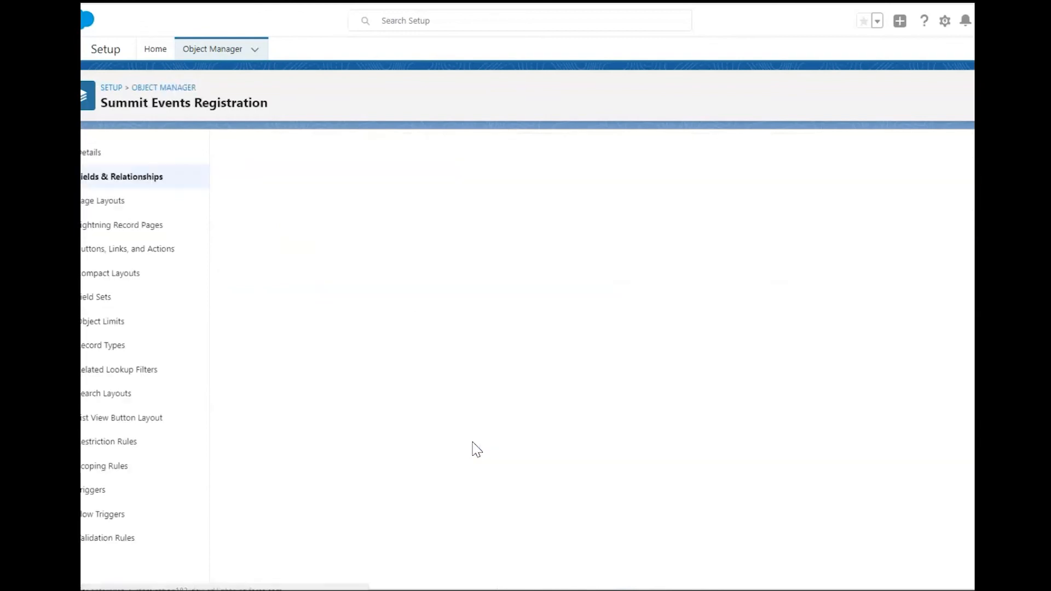
text(Non)
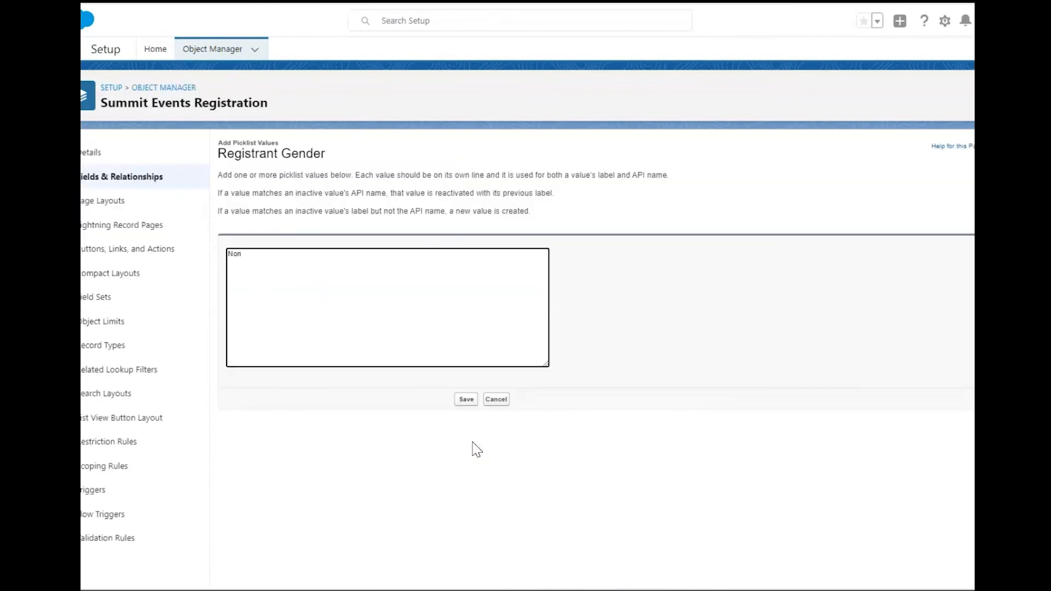
text(-binary)
click(476, 405)
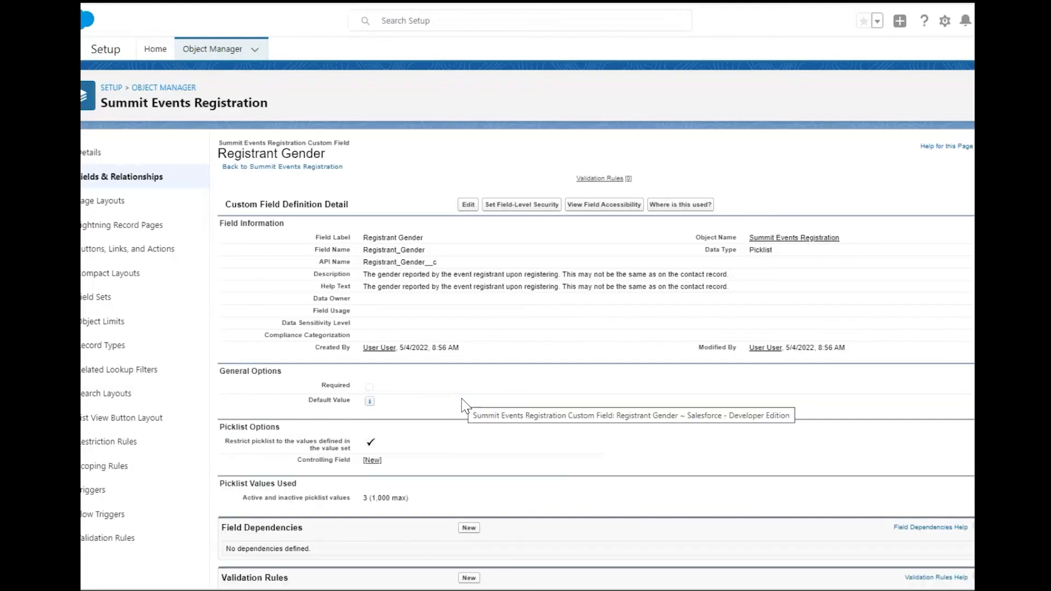
Step: Return to the Alumni Networking Event registration form and review the options offered for Gender
click(514, 395)
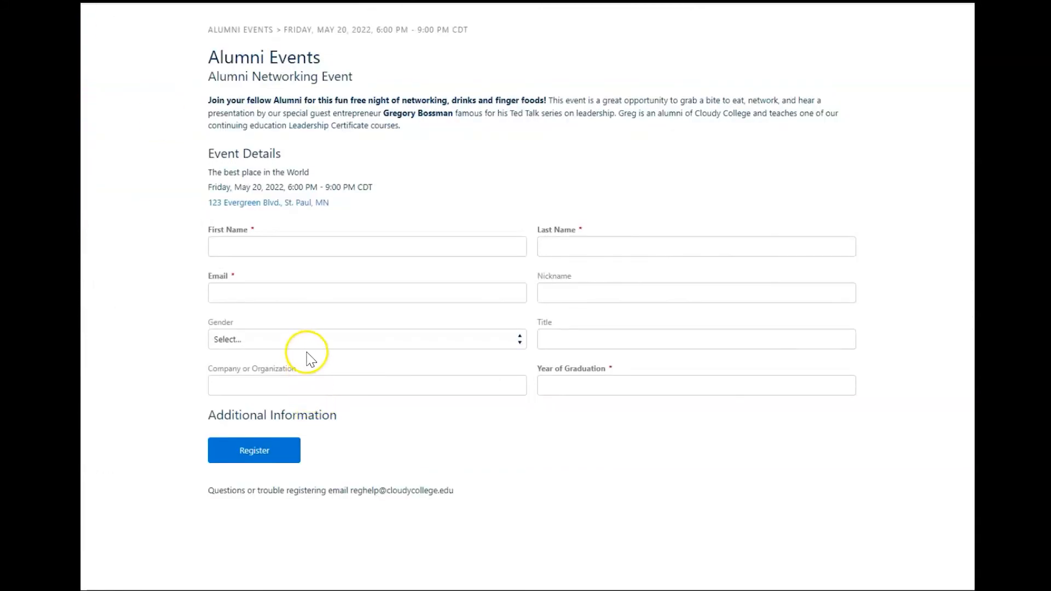
click(308, 342)
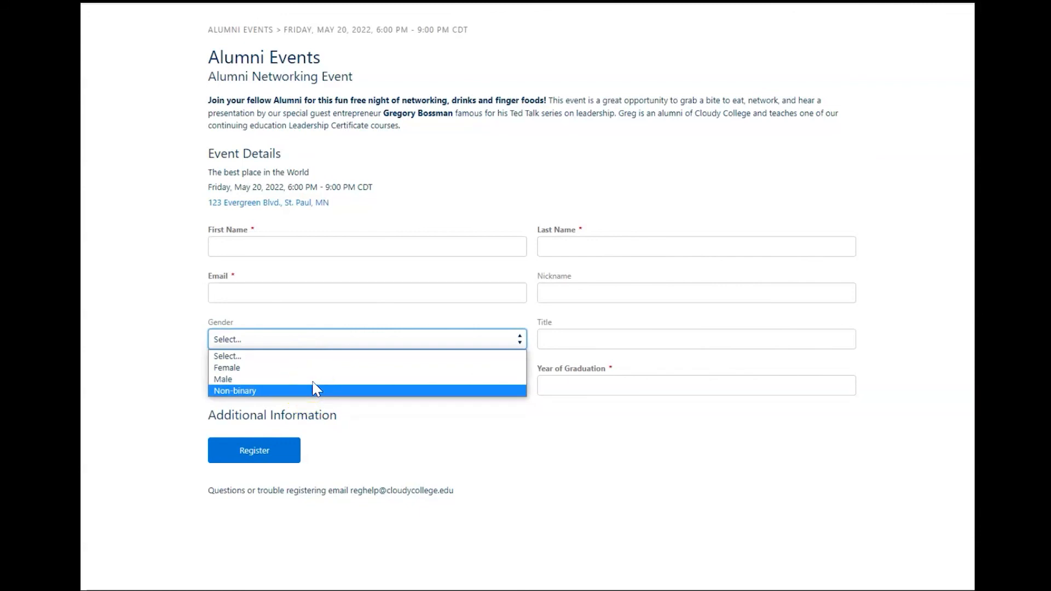
click(539, 462)
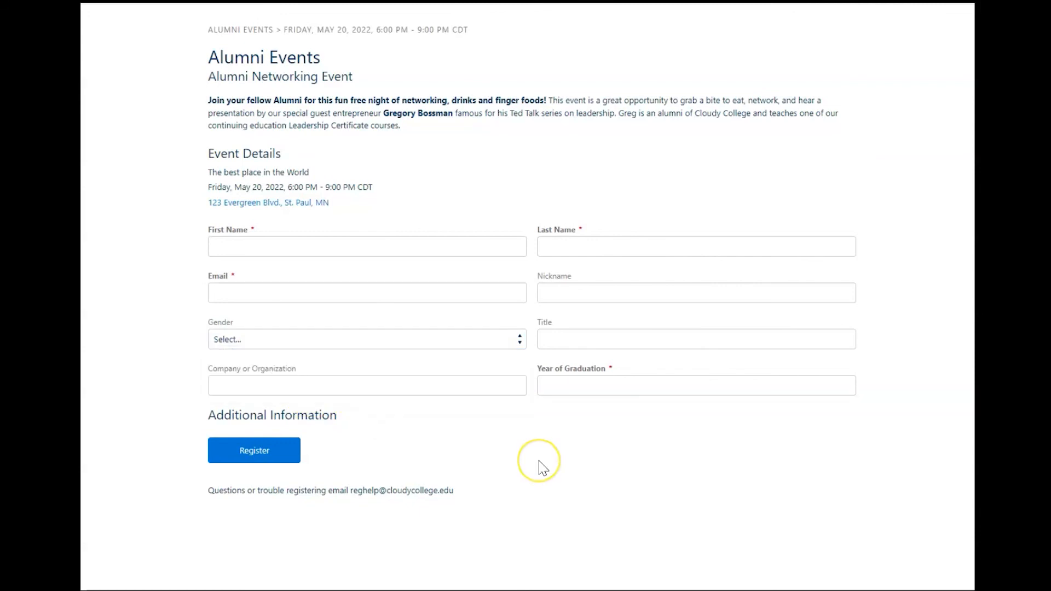